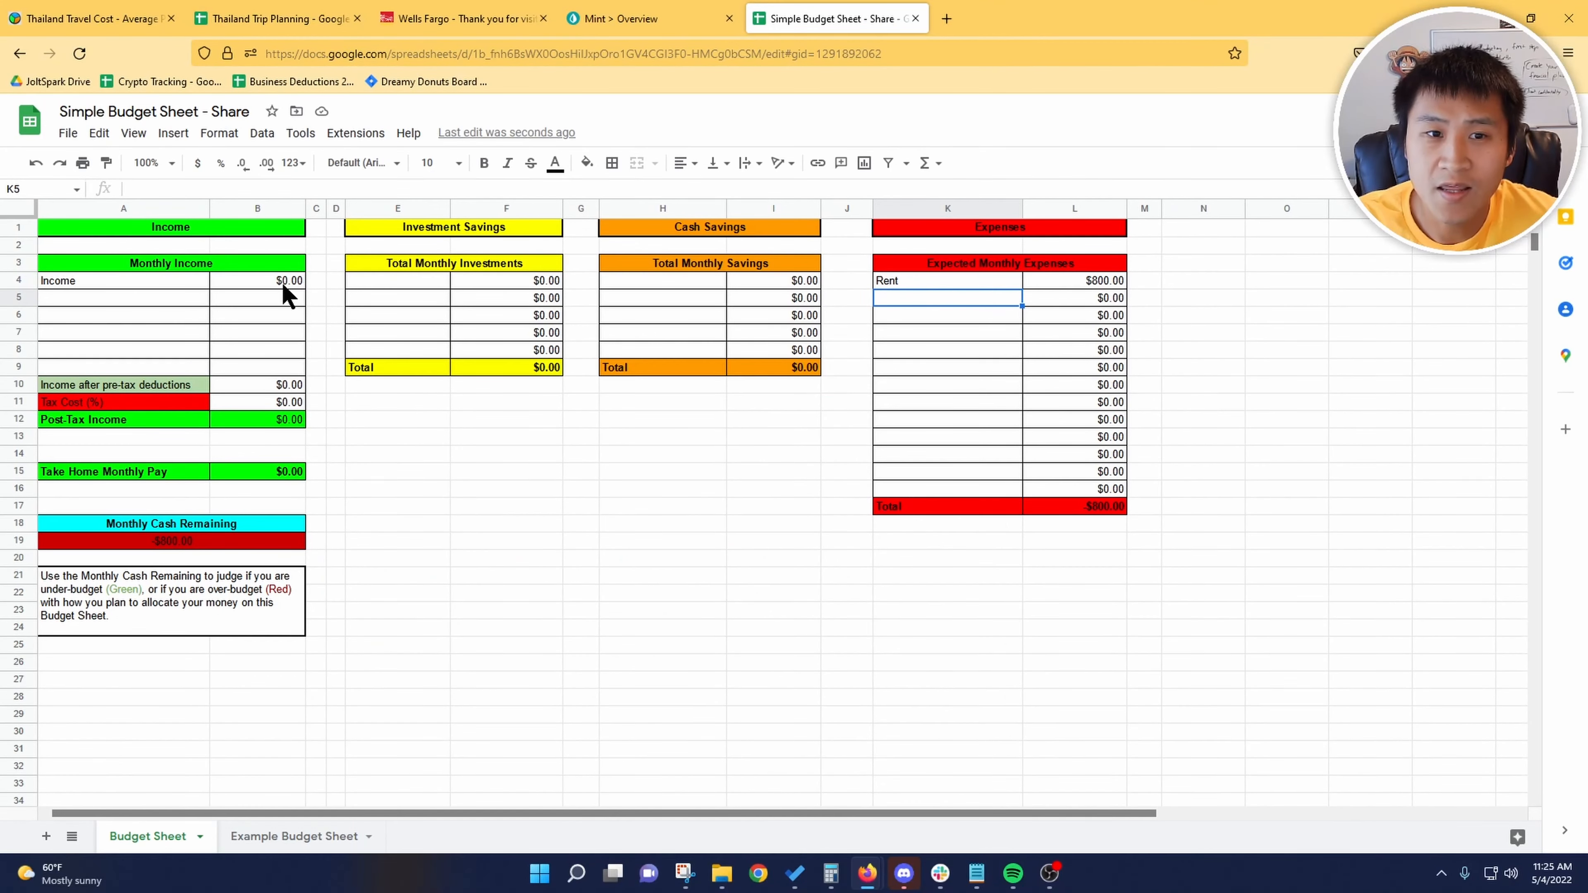
Step: Enter 3000 as the monthly income amount in the Income row
{"action": "left_click", "coordinate": [283, 286]}
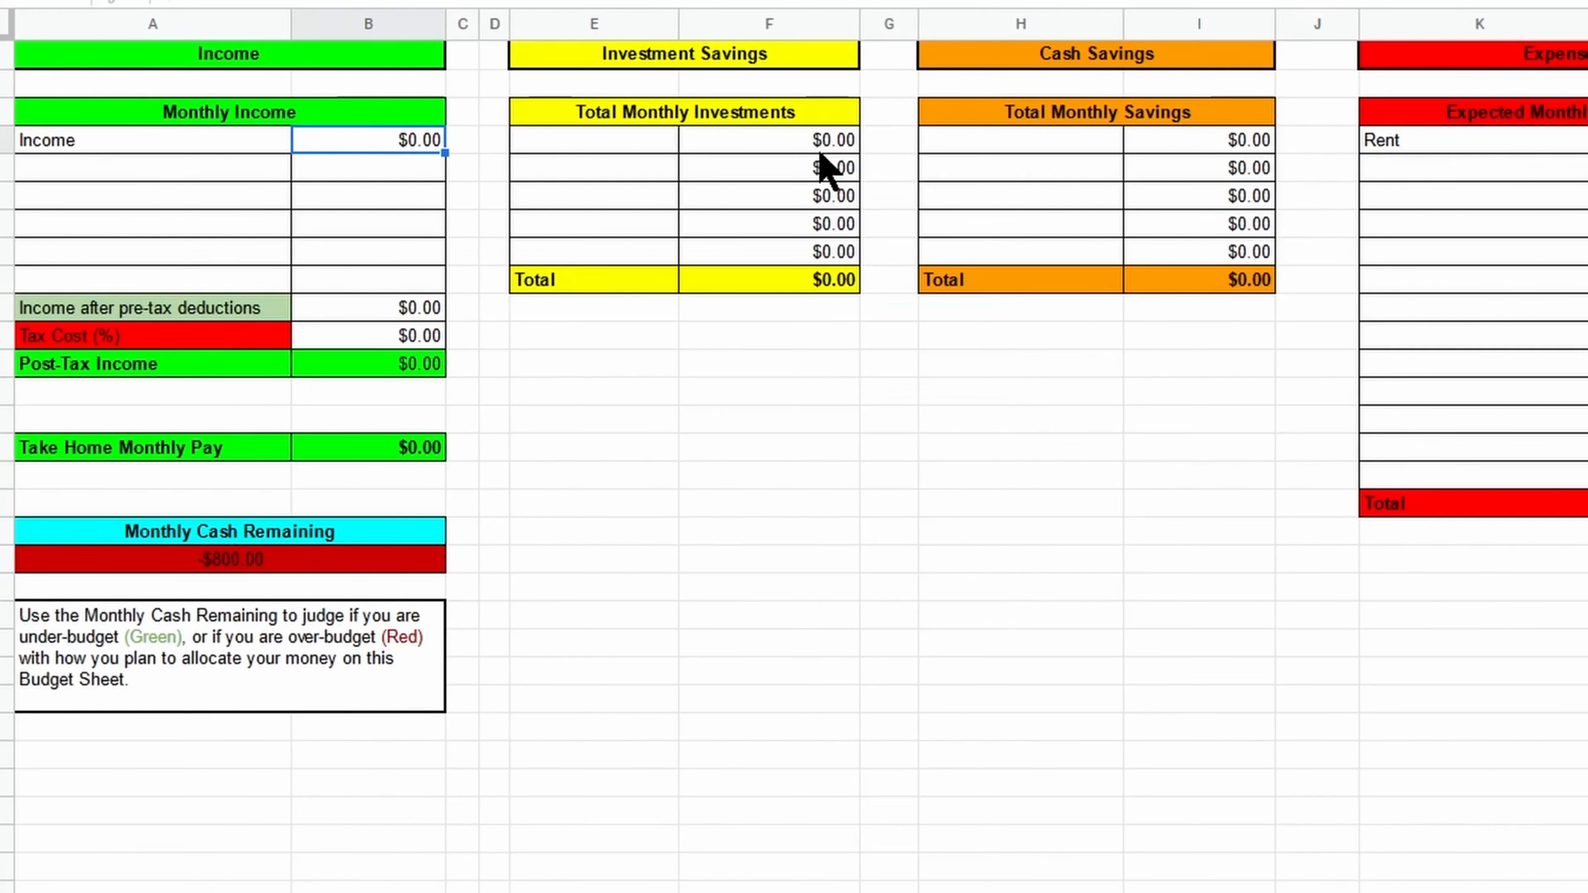
{"action": "type", "text": "3000"}
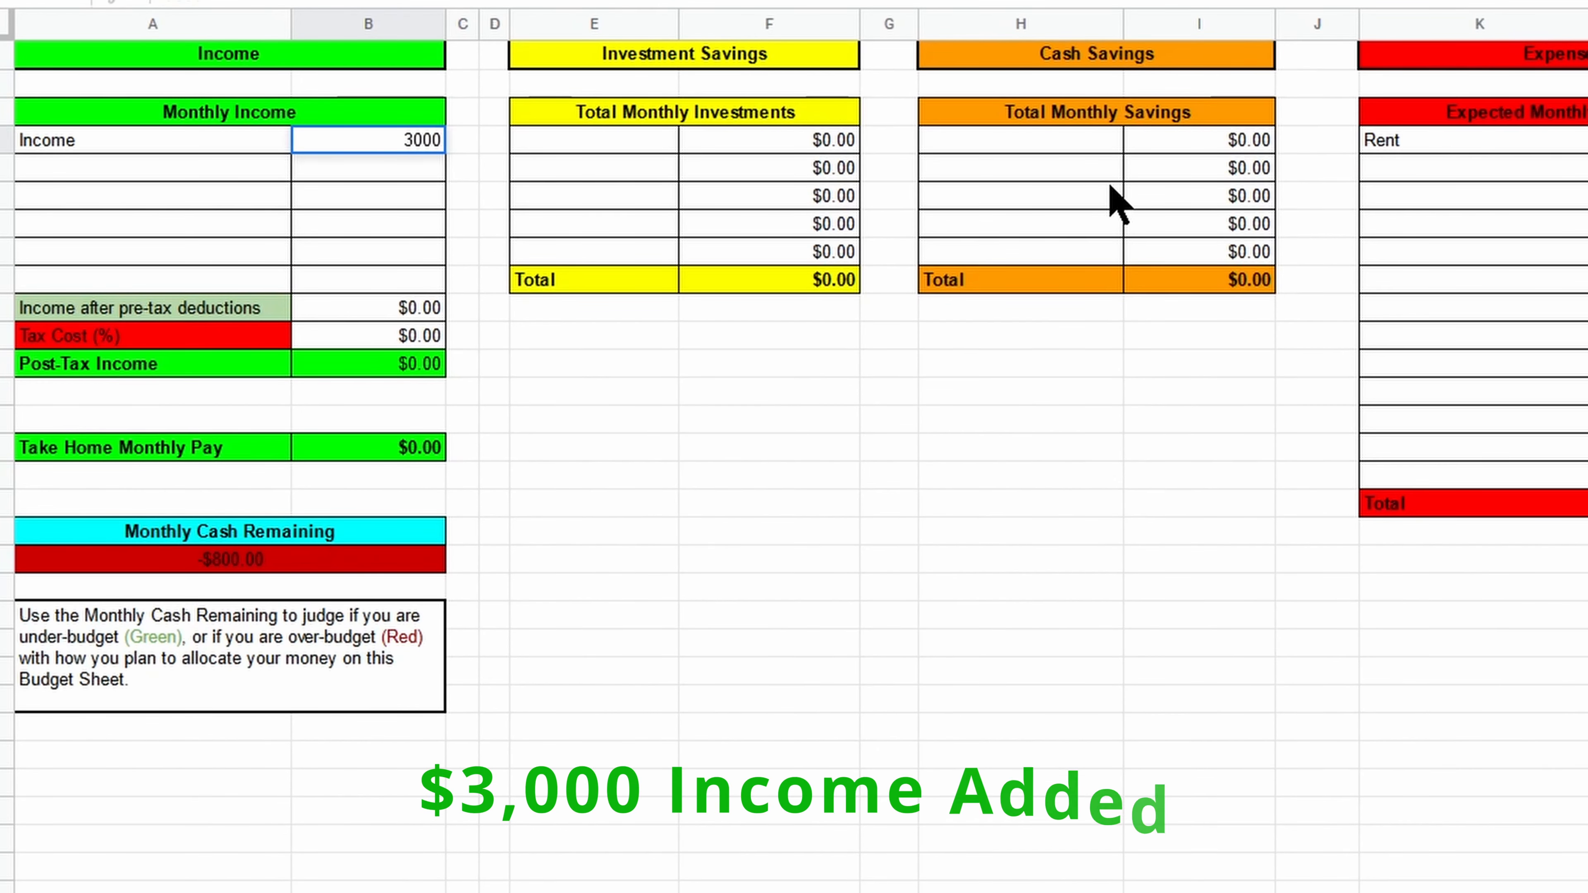
{"action": "key", "text": "Return"}
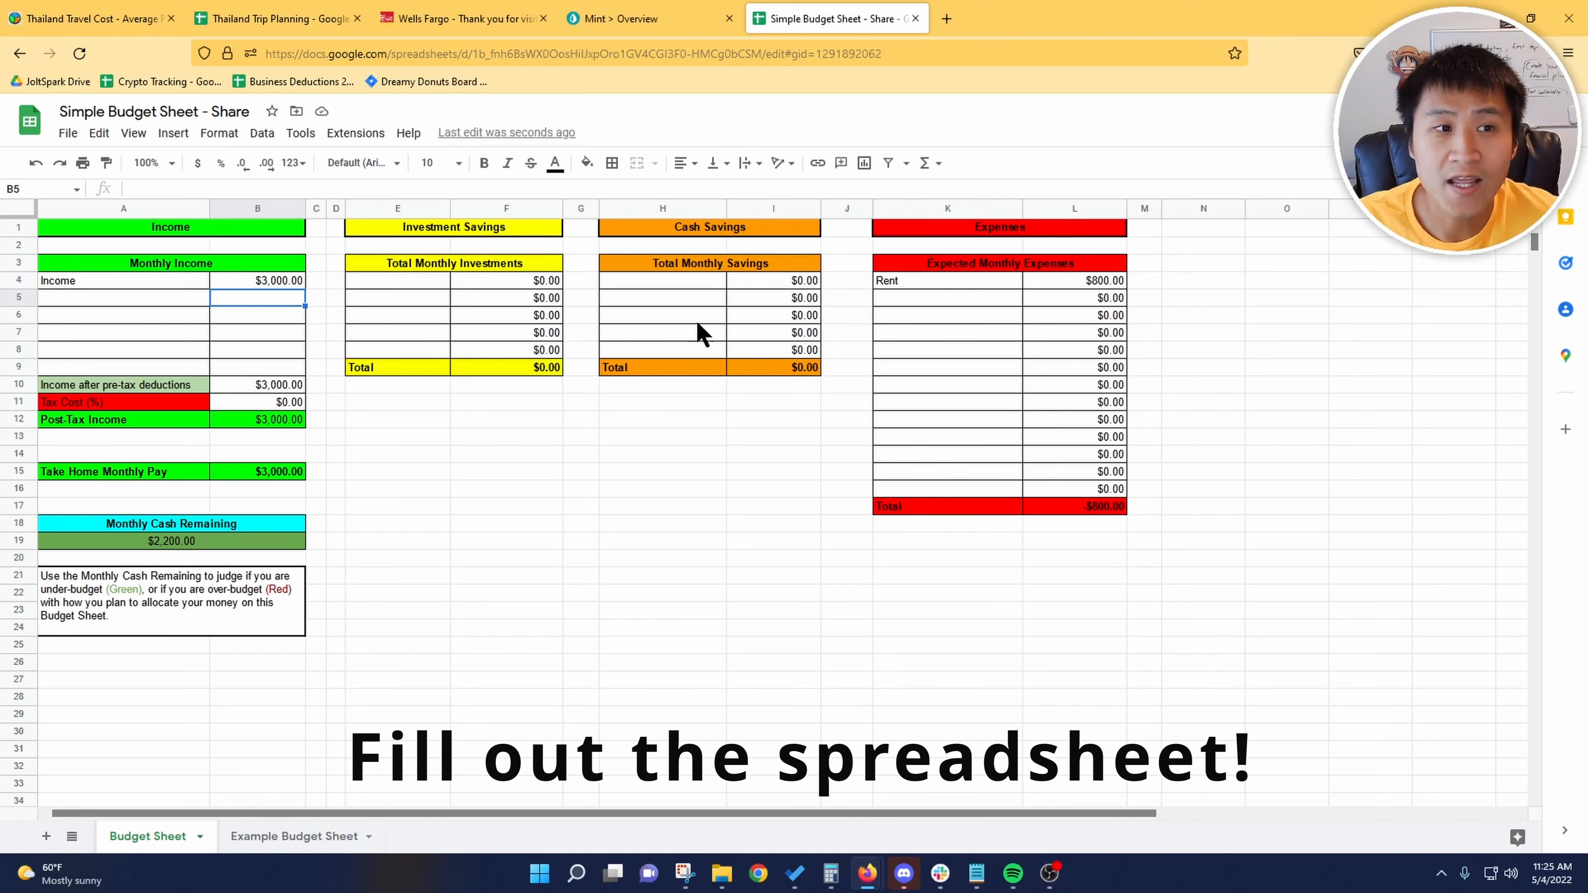
Step: Add Roth IRA with 100 to the monthly investments and list Wells Fargo Savings Account under the monthly savings
{"action": "left_click", "coordinate": [398, 280]}
{"action": "type", "text": "Roth IRA\t100"}
{"action": "left_click", "coordinate": [663, 281]}
{"action": "type", "text": "Wells Fargo Savings Account"}
Step: List Electricity 45, Internet 50, Phone Bill 50, Food 250, Gym Membership 30, Car Insurance 70 and Gas 100 as expenses below Rent
{"action": "left_click", "coordinate": [964, 299]}
{"action": "type", "text": "Electricity Internet Phone Bill Food Gym Membership Car Insurance Gas"}
{"action": "left_click", "coordinate": [1074, 298]}
{"action": "type", "text": "45 50 50 250 30 70 100"}
Step: Add Spotify 11 and Netflix 15 to the monthly expenses, followed by a Credit Card Debt Payment row without an amount
{"action": "left_click", "coordinate": [918, 419]}
{"action": "type", "text": "Spotify Netflix"}
{"action": "left_click", "coordinate": [1074, 419]}
{"action": "type", "text": "11 15"}
{"action": "left_click", "coordinate": [947, 454]}
{"action": "type", "text": "Credit Card Debt Payment"}
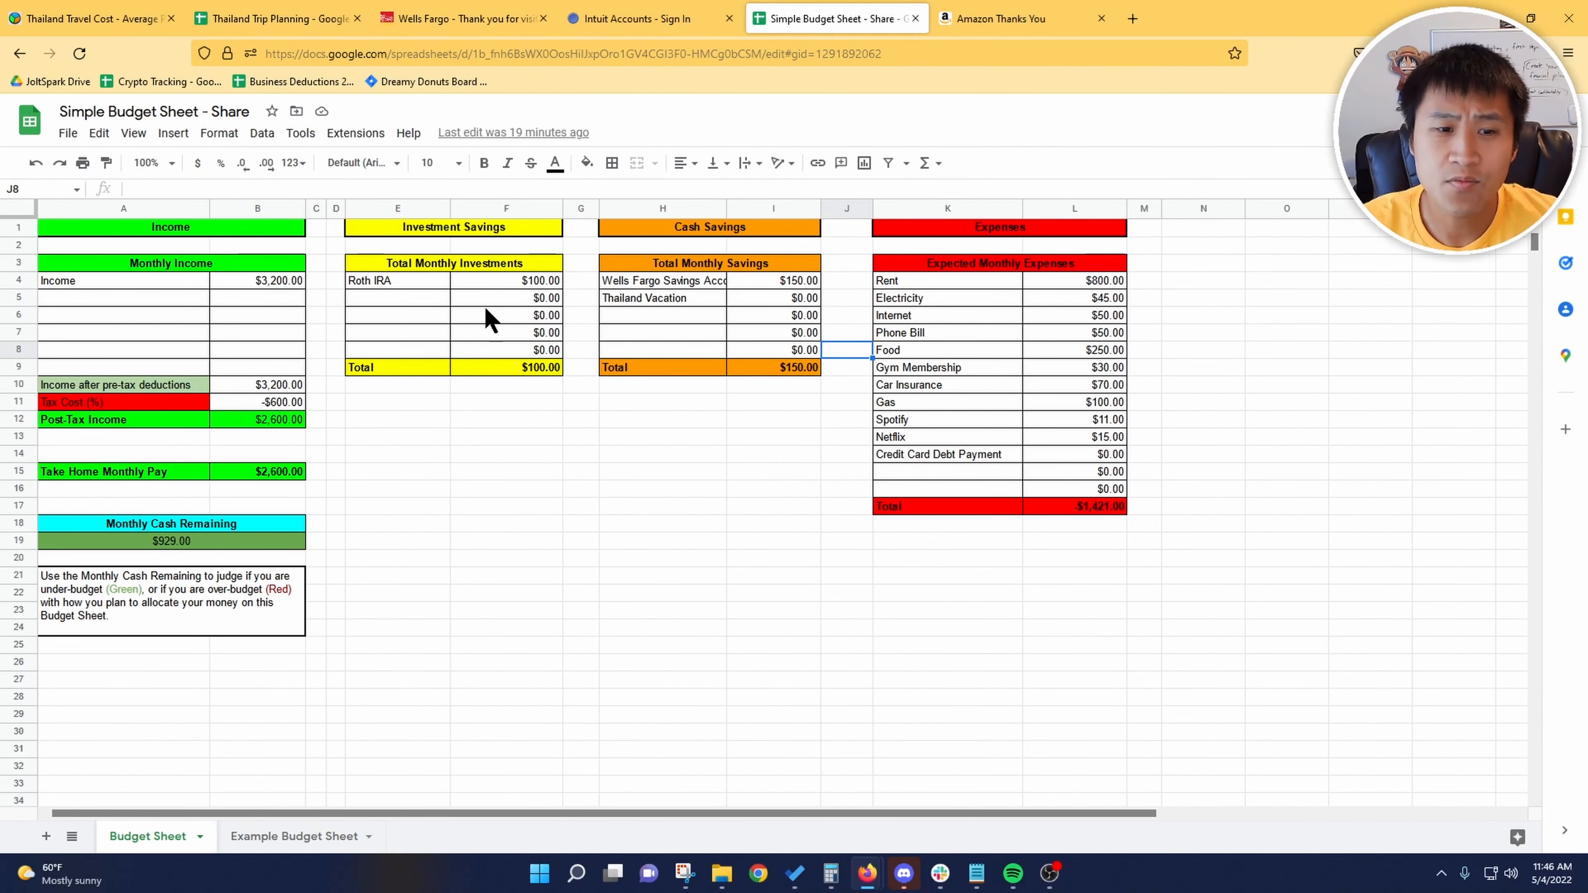
Step: Try a monthly Food expense of 750 against the Monthly Cash Remaining, and set Food back to 250
{"action": "left_click", "coordinate": [191, 543]}
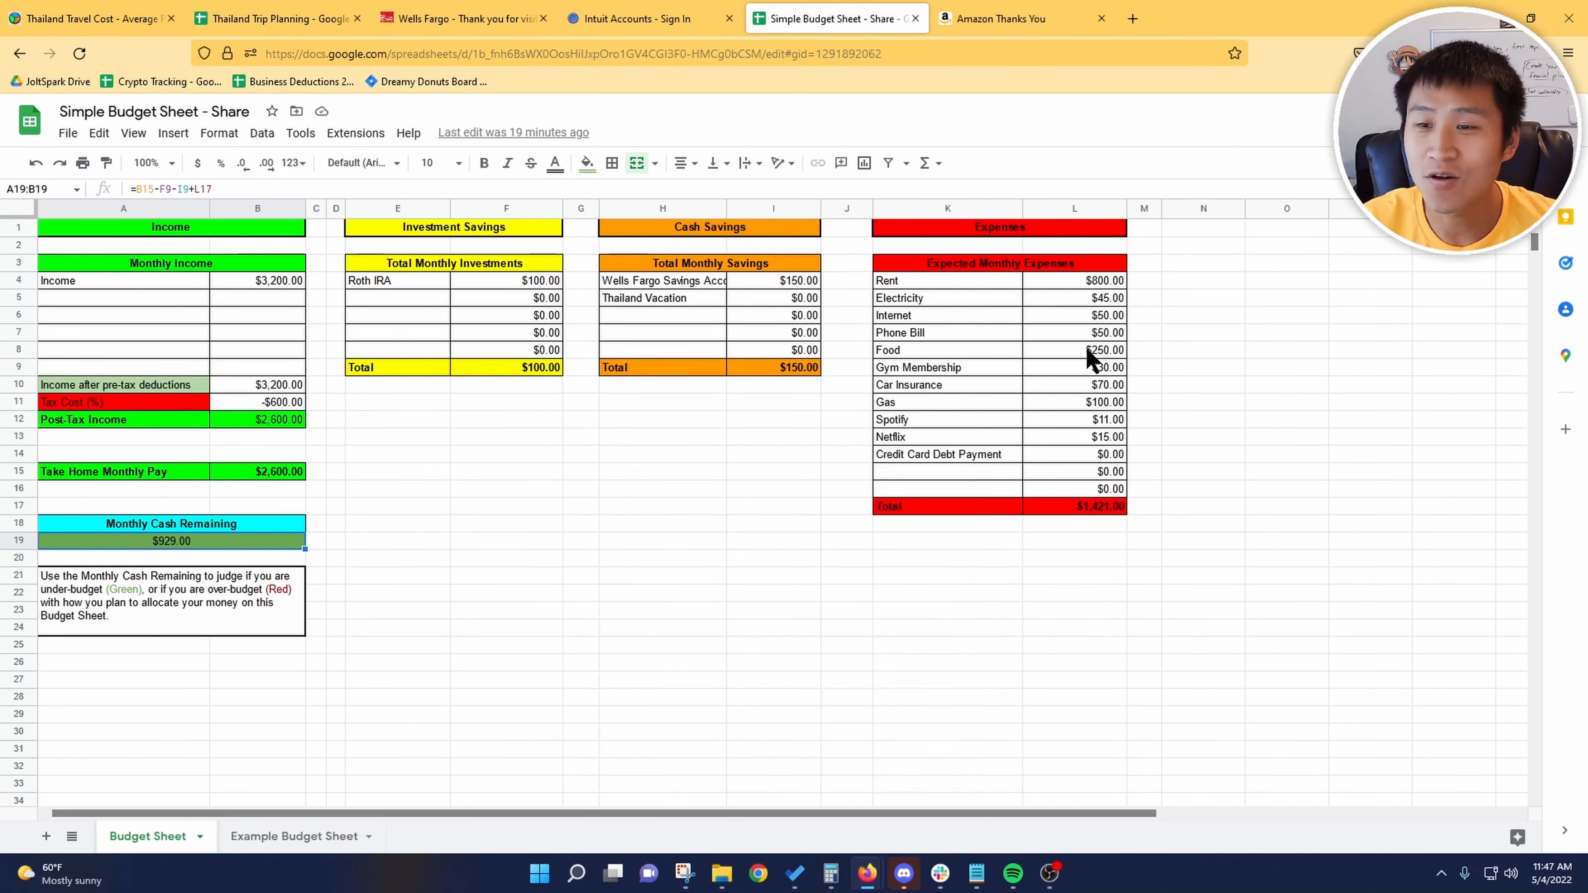
{"action": "left_click", "coordinate": [1087, 348]}
{"action": "type", "text": "750"}
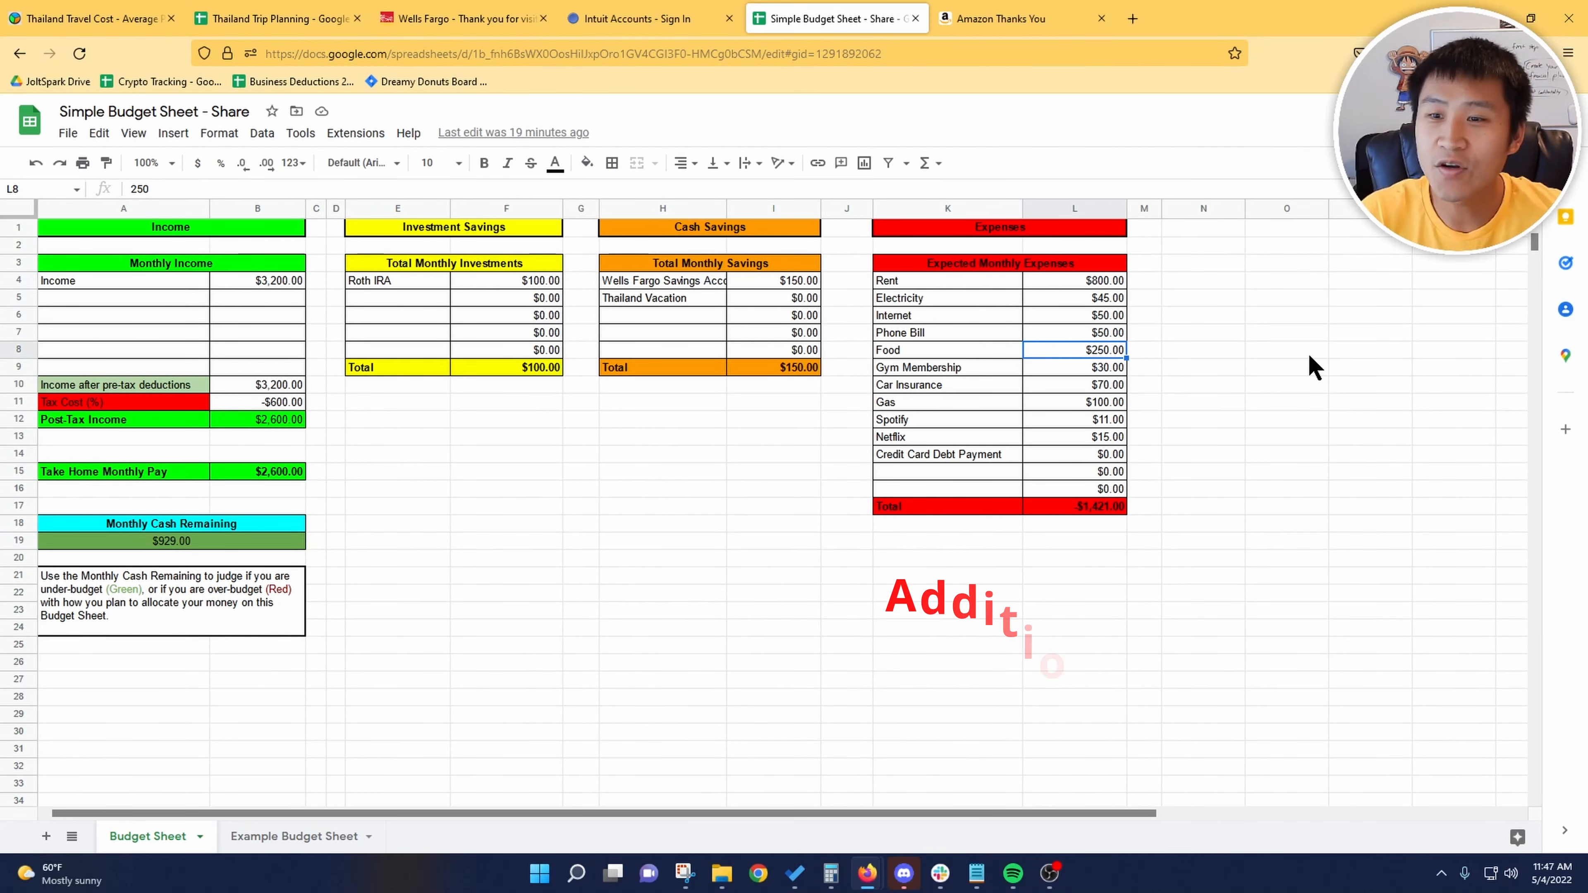
{"action": "key", "text": "Return"}
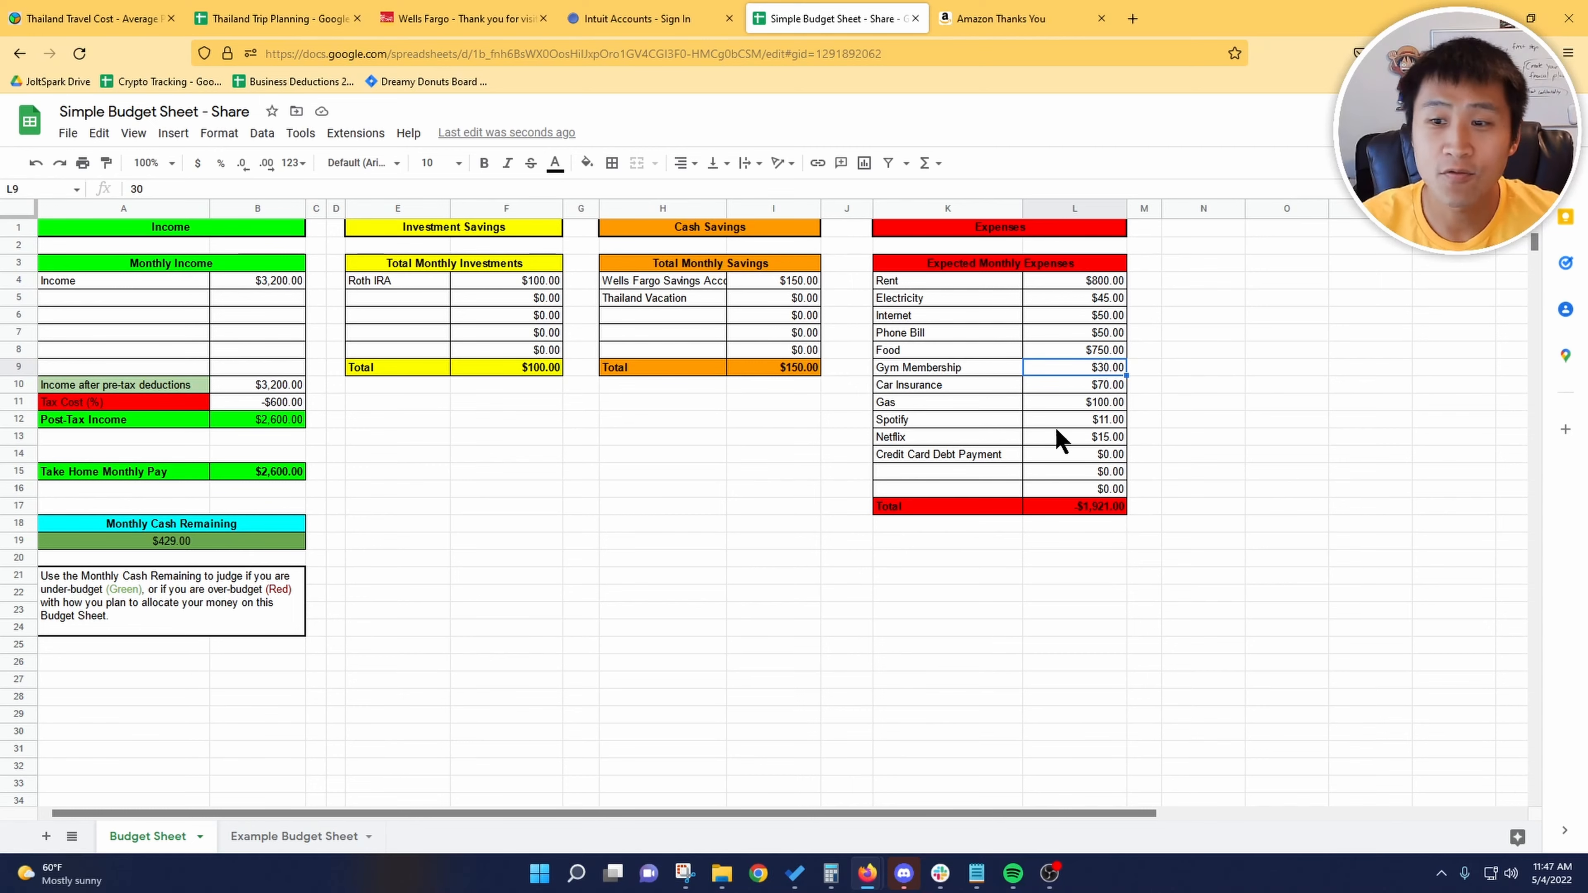
{"action": "left_click", "coordinate": [1107, 351]}
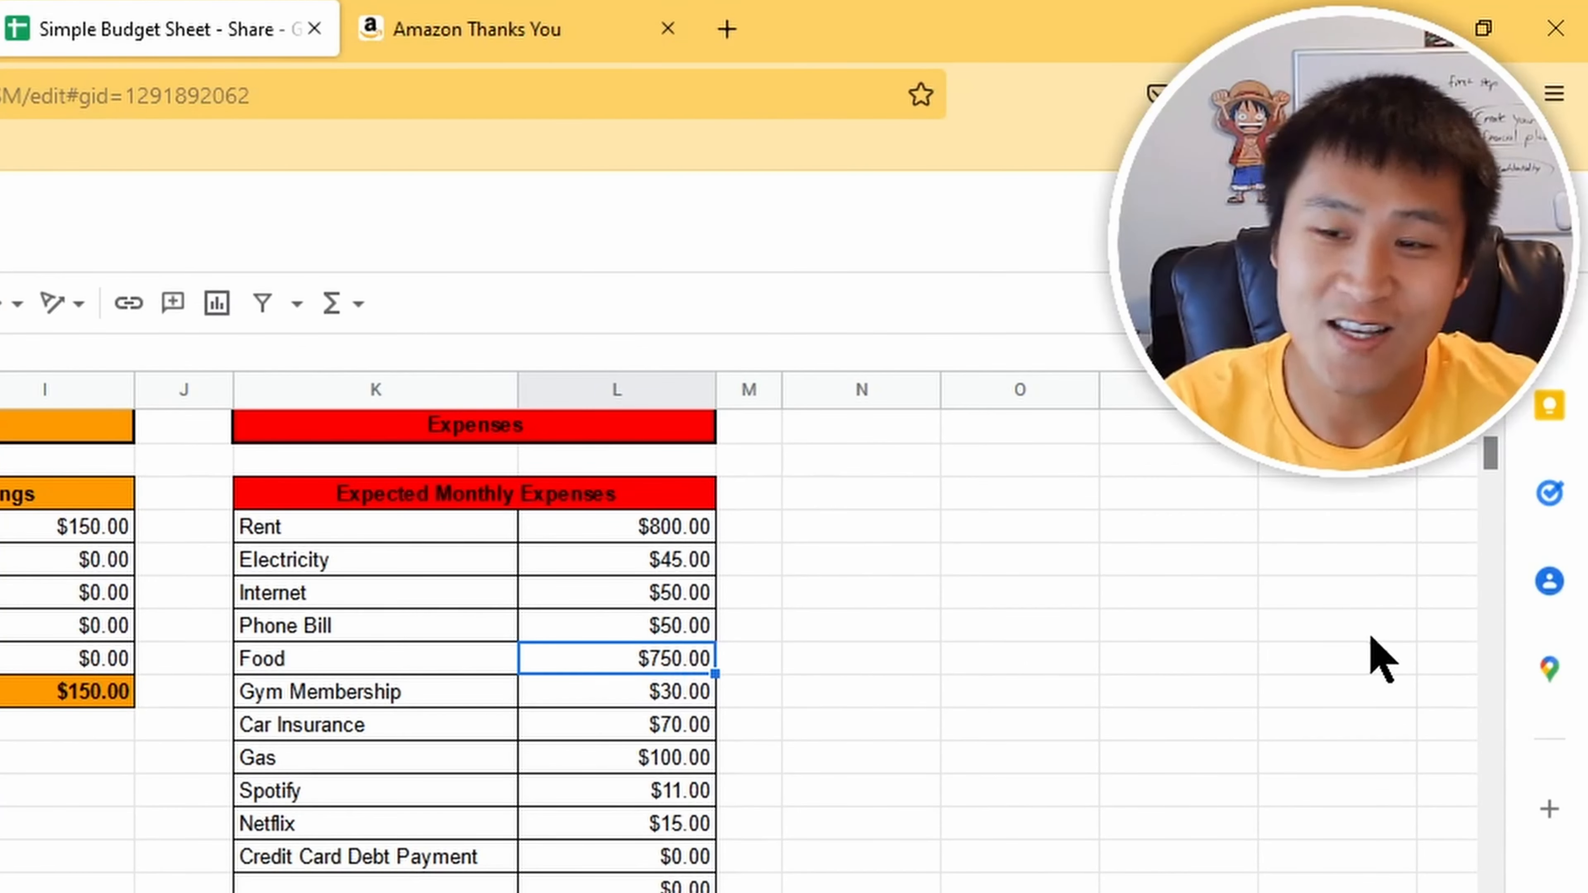
{"action": "type", "text": "250"}
{"action": "key", "text": "Return"}
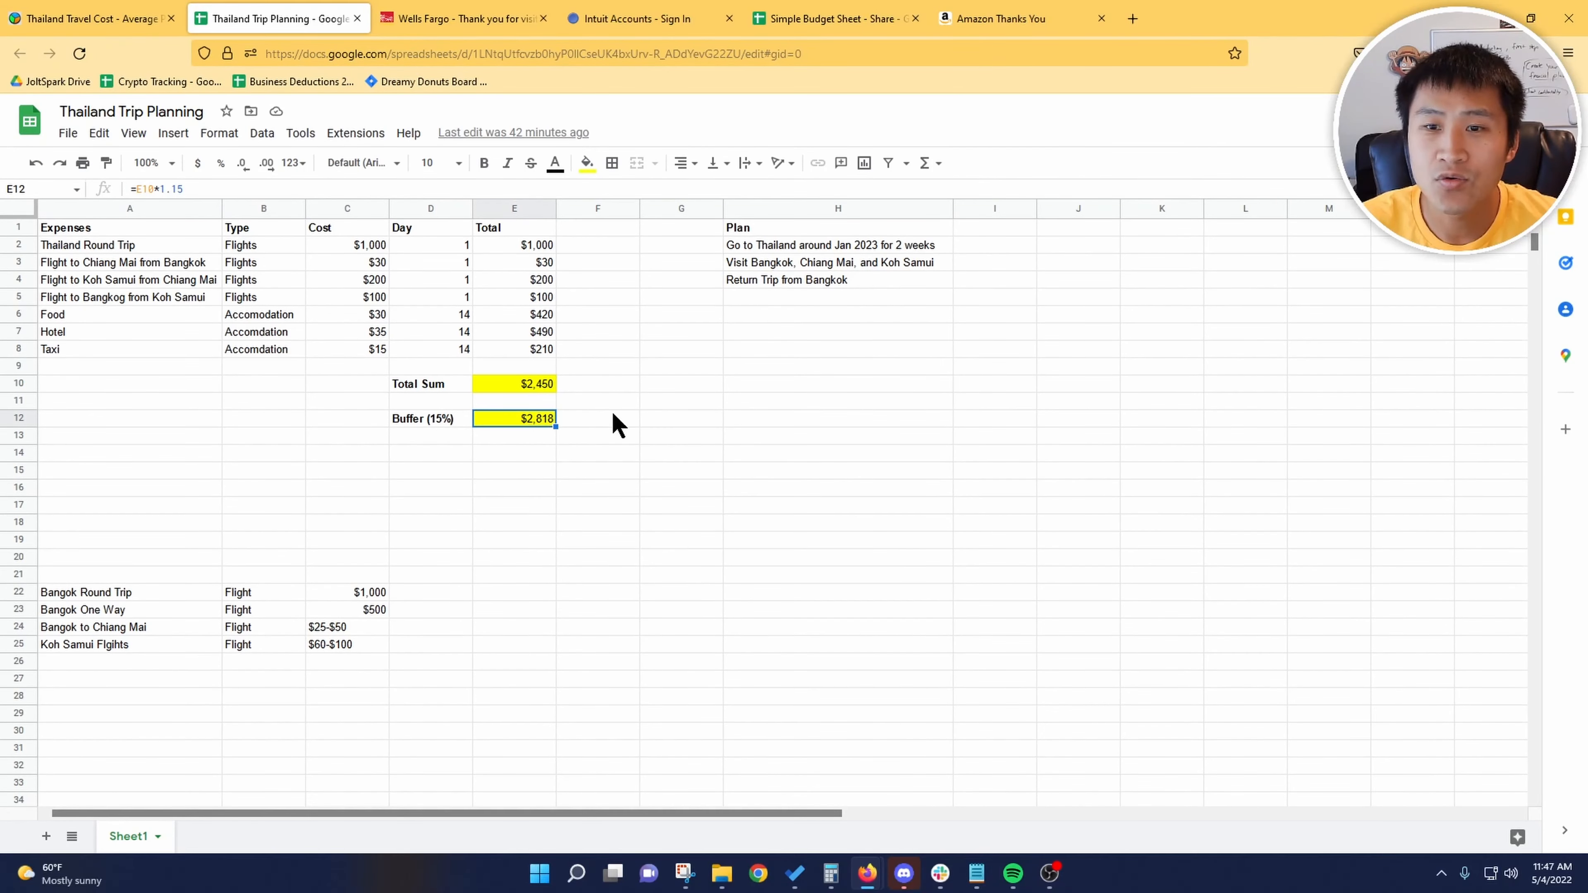
Step: Check the current date in the system calendar and return to the Simple Budget Sheet
{"action": "left_click", "coordinate": [1553, 874]}
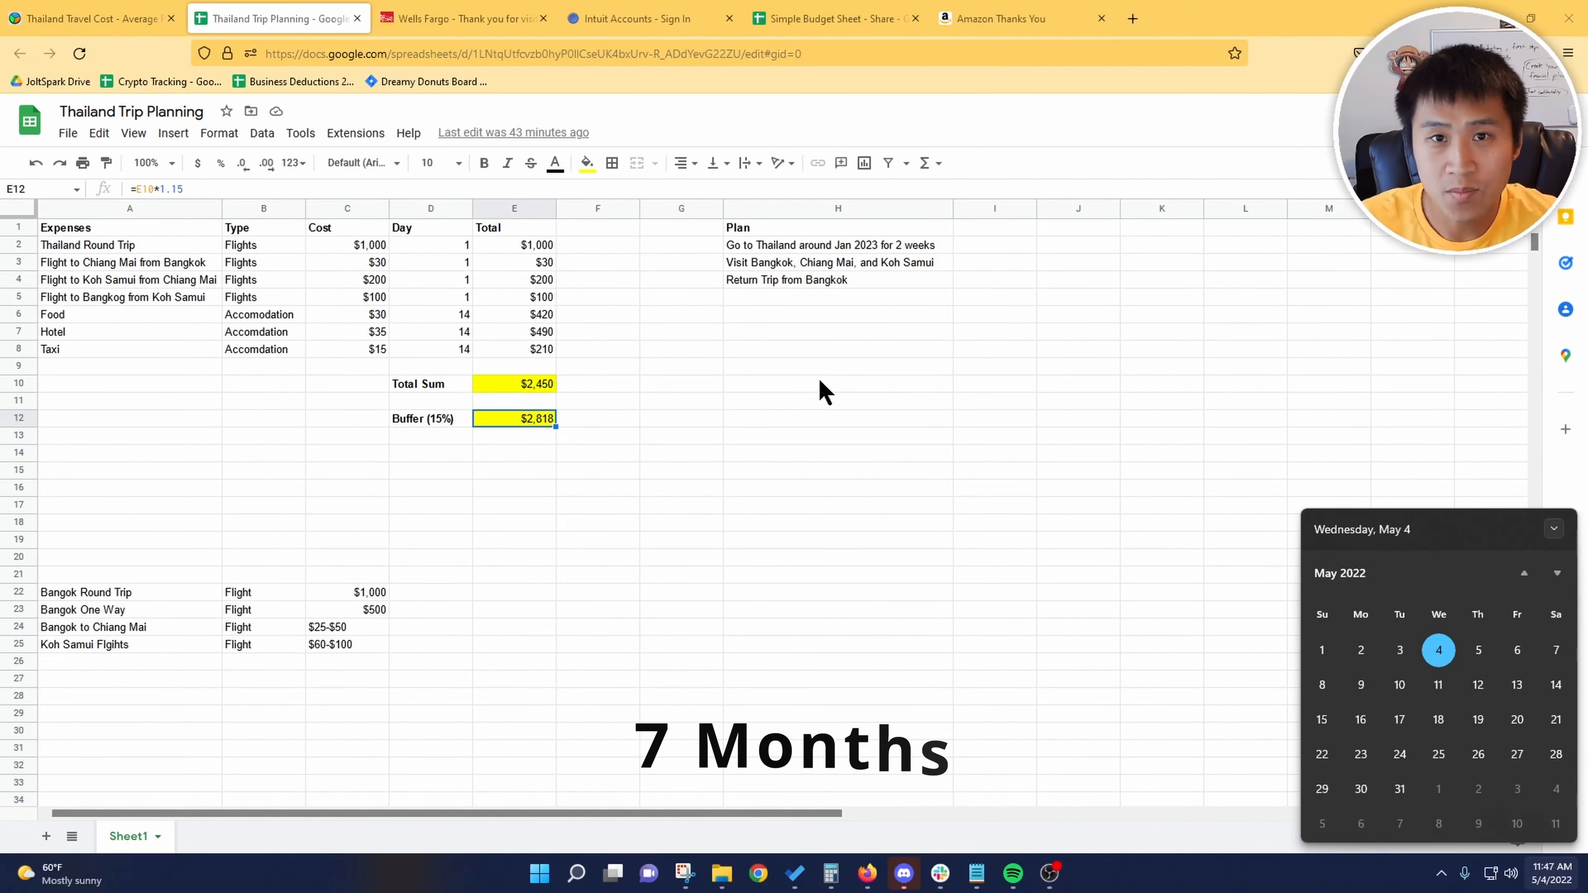
{"action": "left_click", "coordinate": [821, 383]}
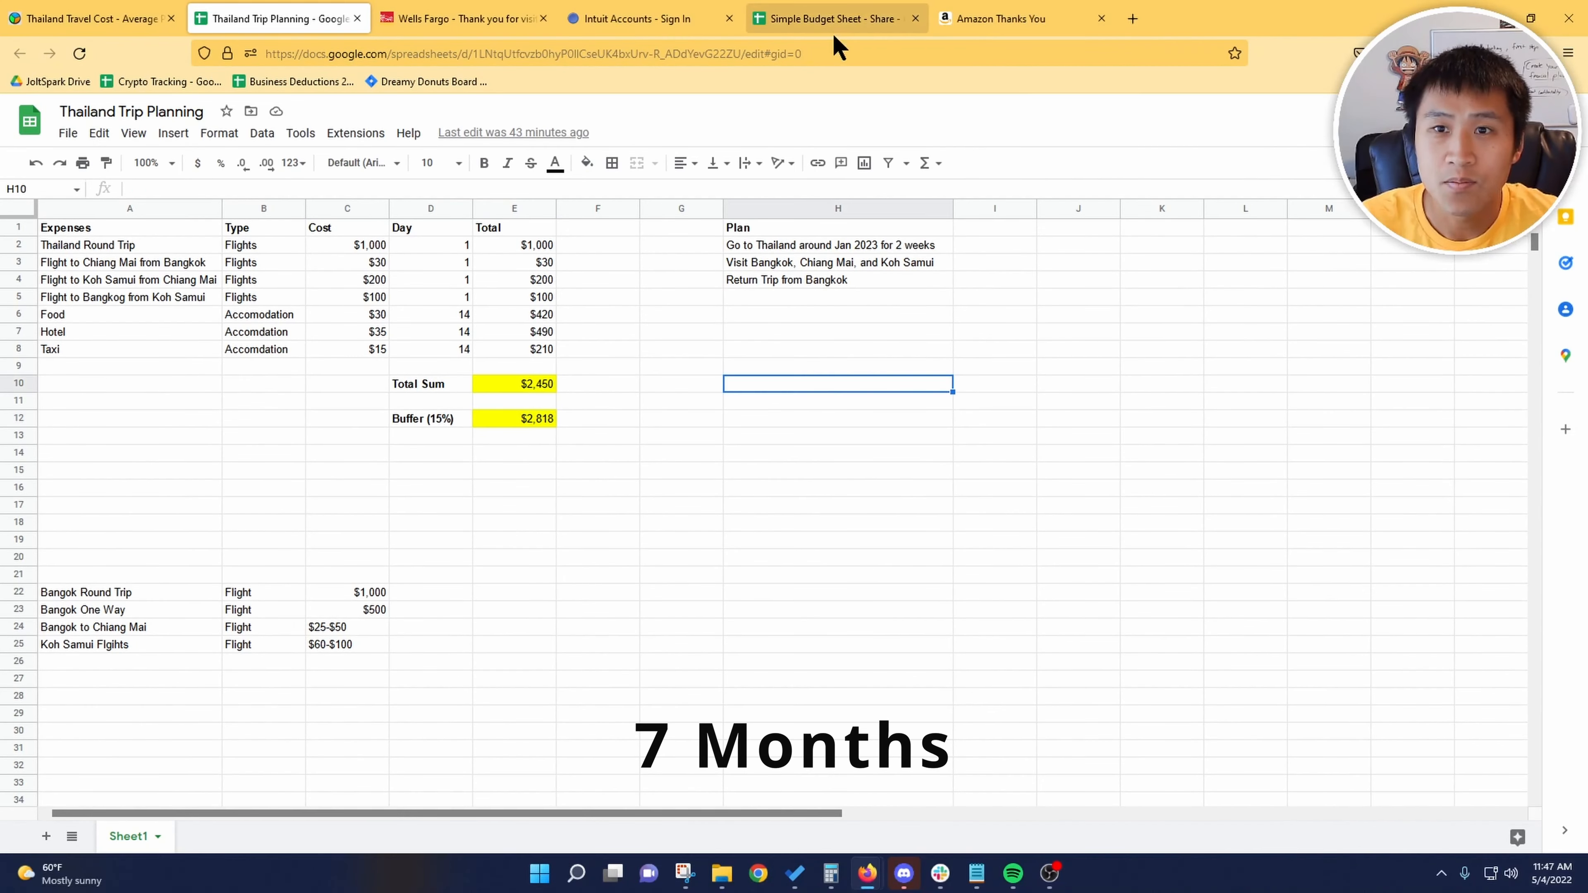
{"action": "left_click", "coordinate": [837, 18]}
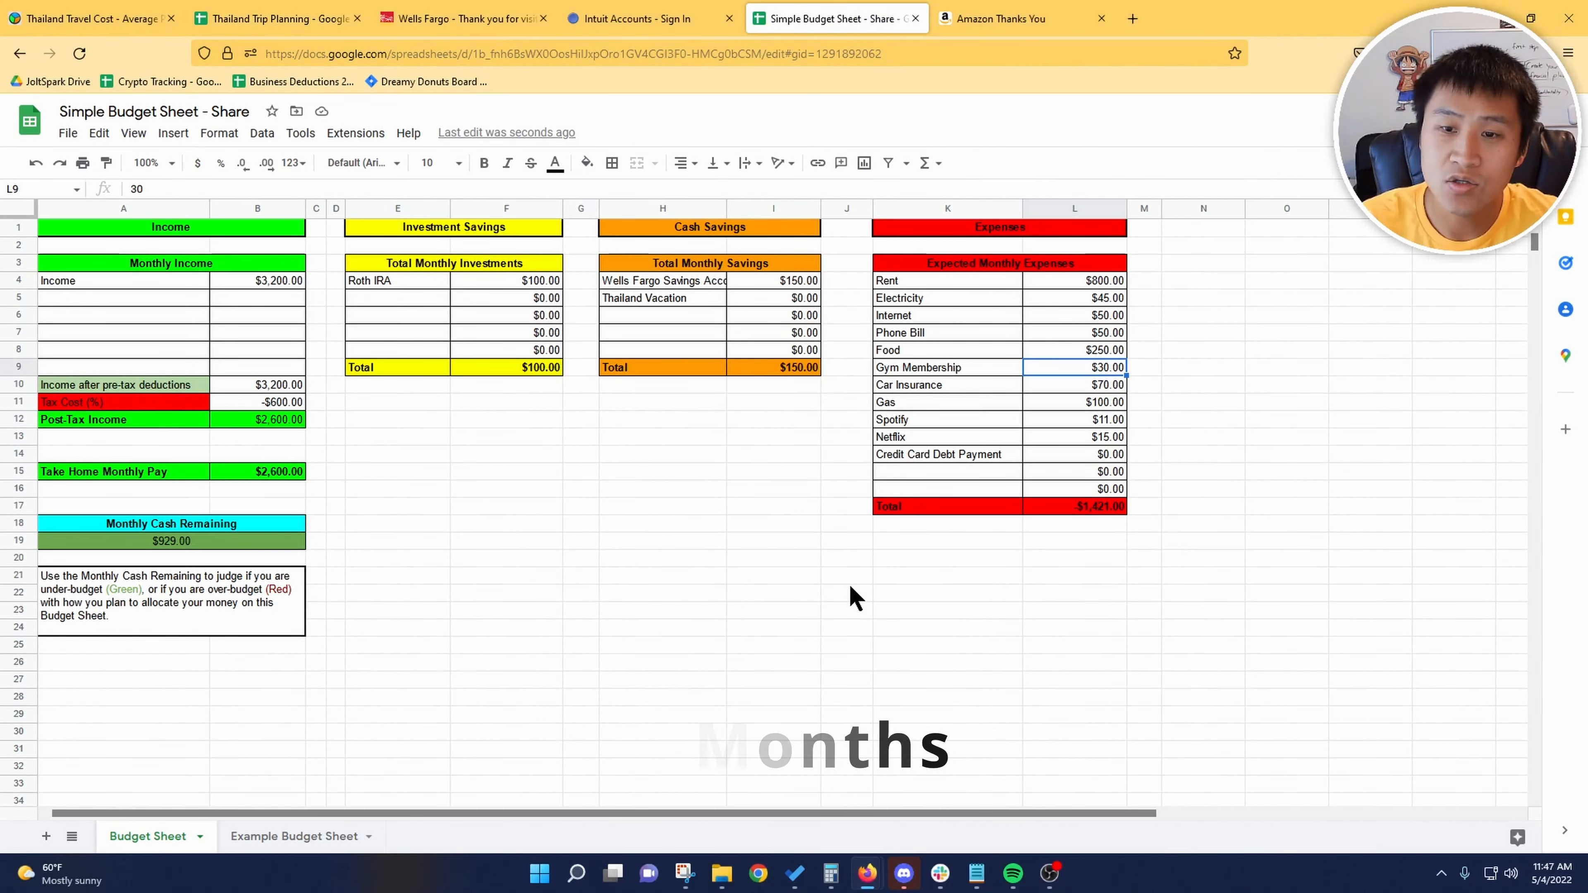
Step: Divide 2800 by 7 in the Calculator and move its window clear of the Monthly Cash Remaining cell
{"action": "left_click", "coordinate": [831, 873]}
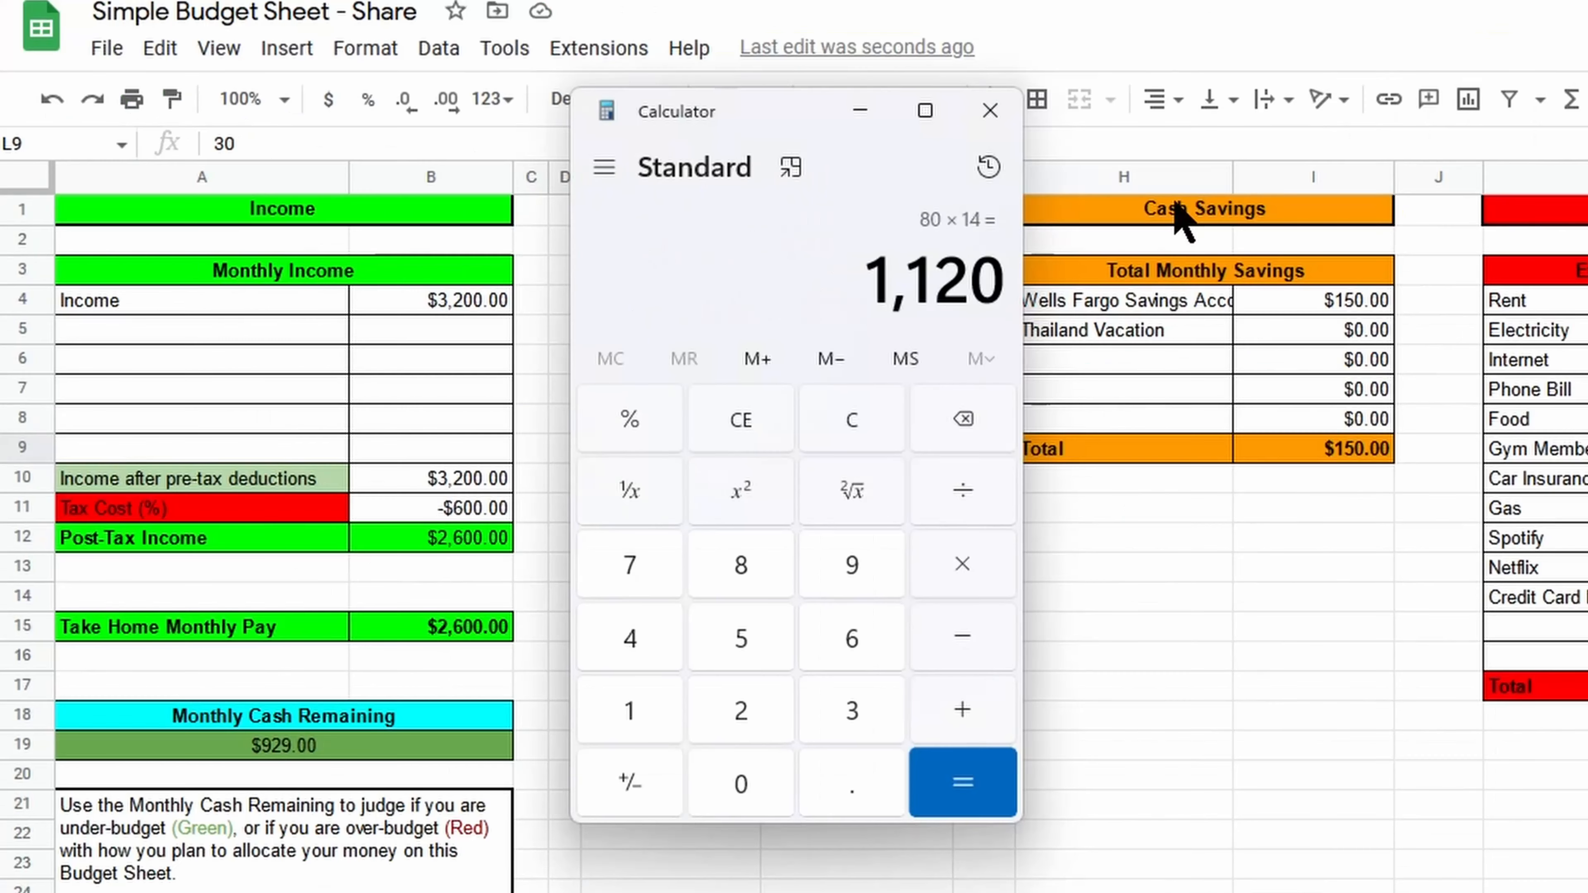
{"action": "type", "text": "2800"}
{"action": "key", "text": "slash"}
{"action": "key", "text": "7"}
{"action": "key", "text": "Return"}
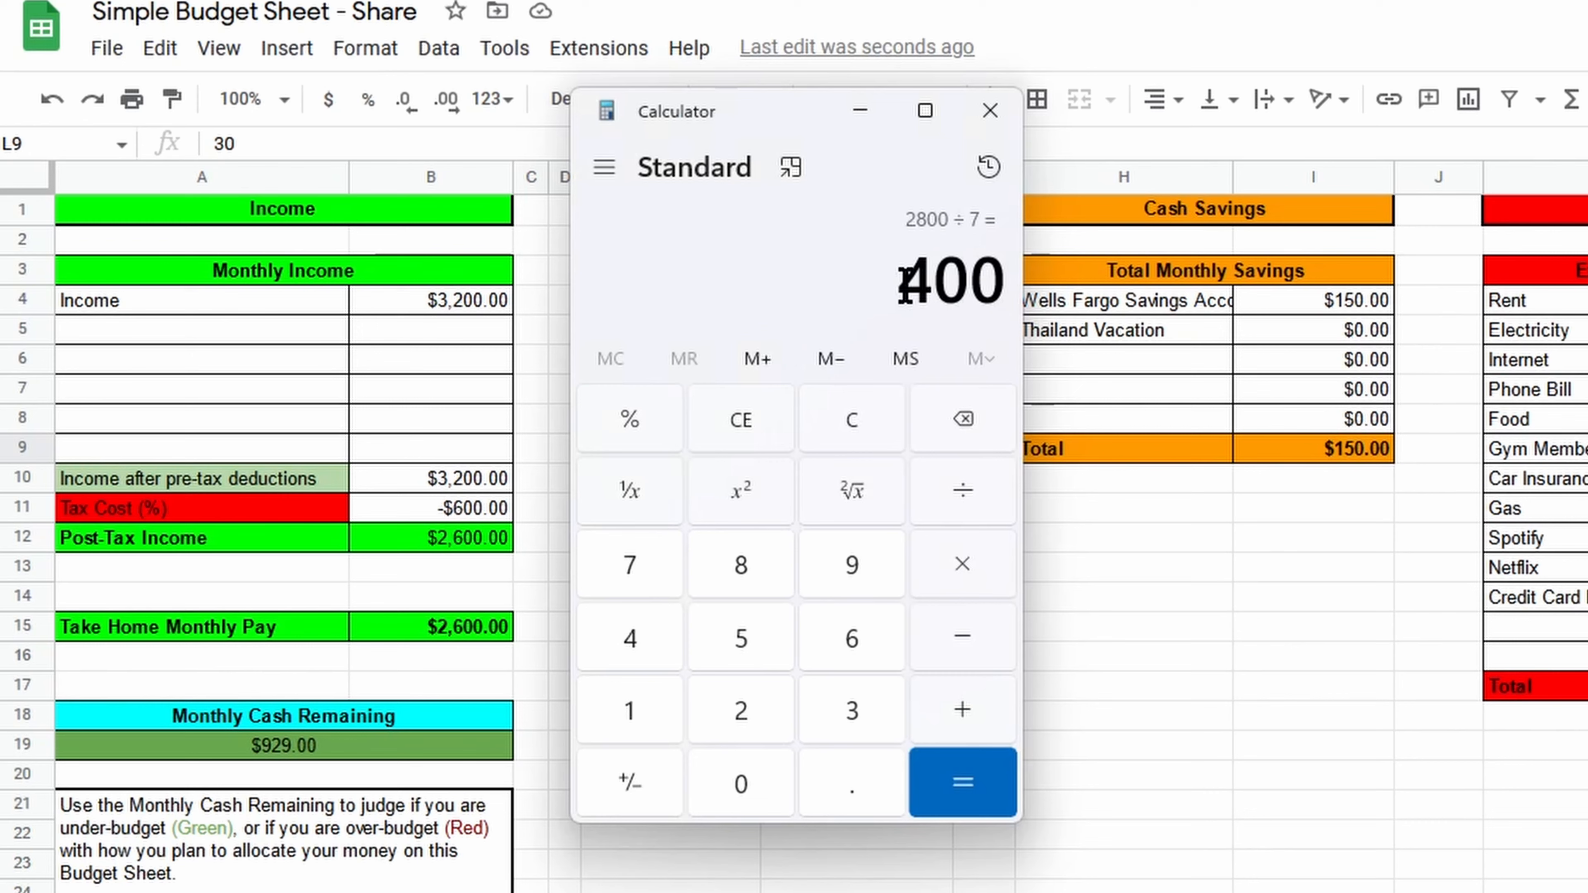
{"action": "left_click_drag", "start_coordinate": [784, 125], "coordinate": [469, 94]}
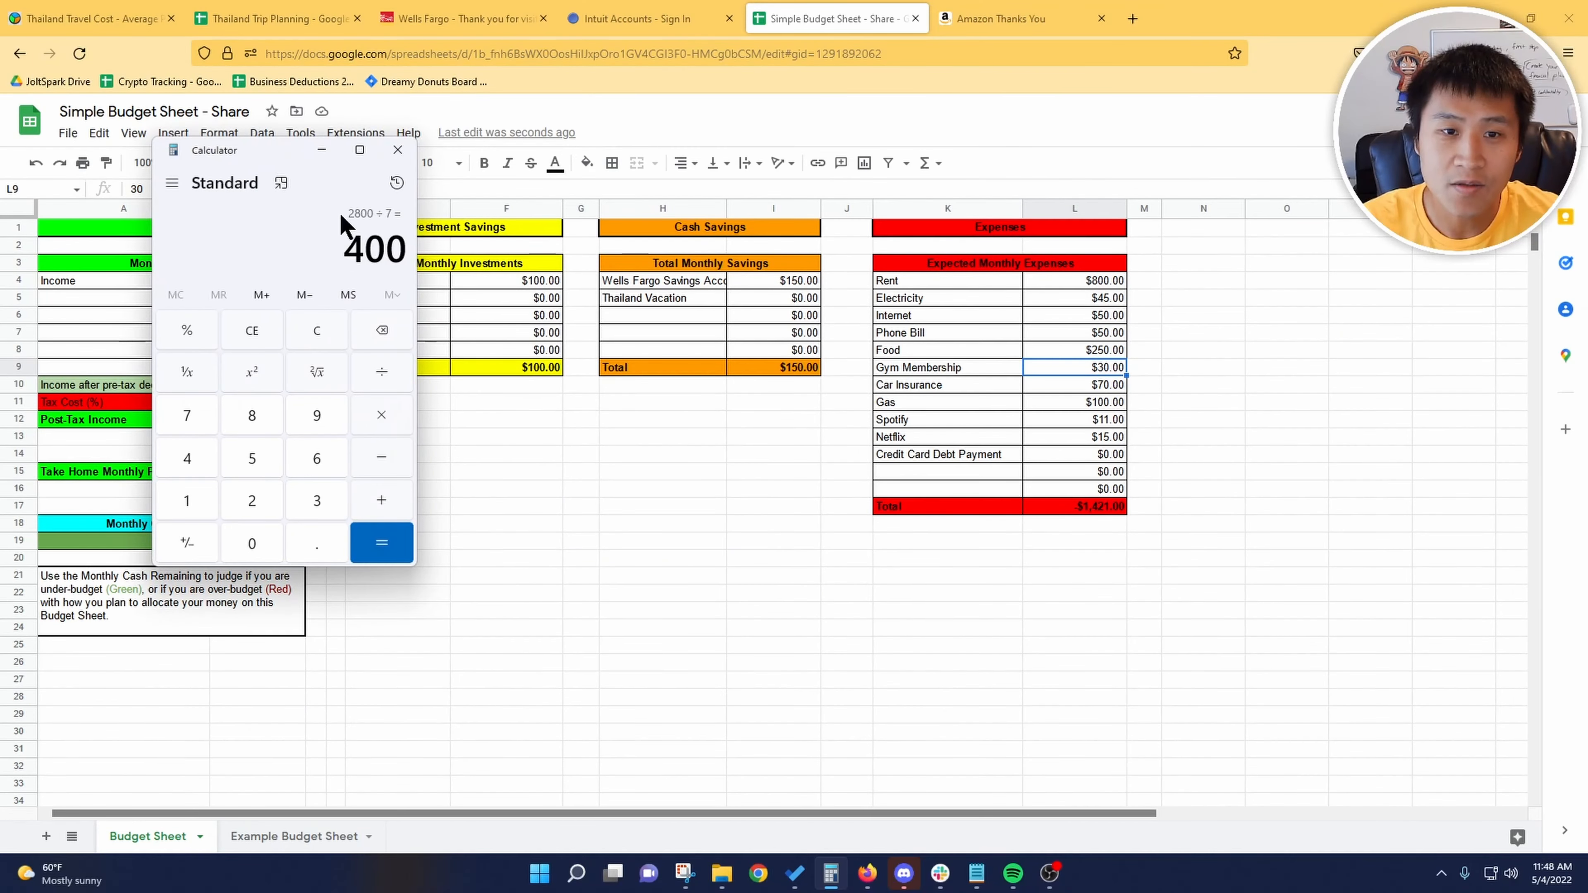
{"action": "left_click_drag", "start_coordinate": [281, 150], "coordinate": [454, 101]}
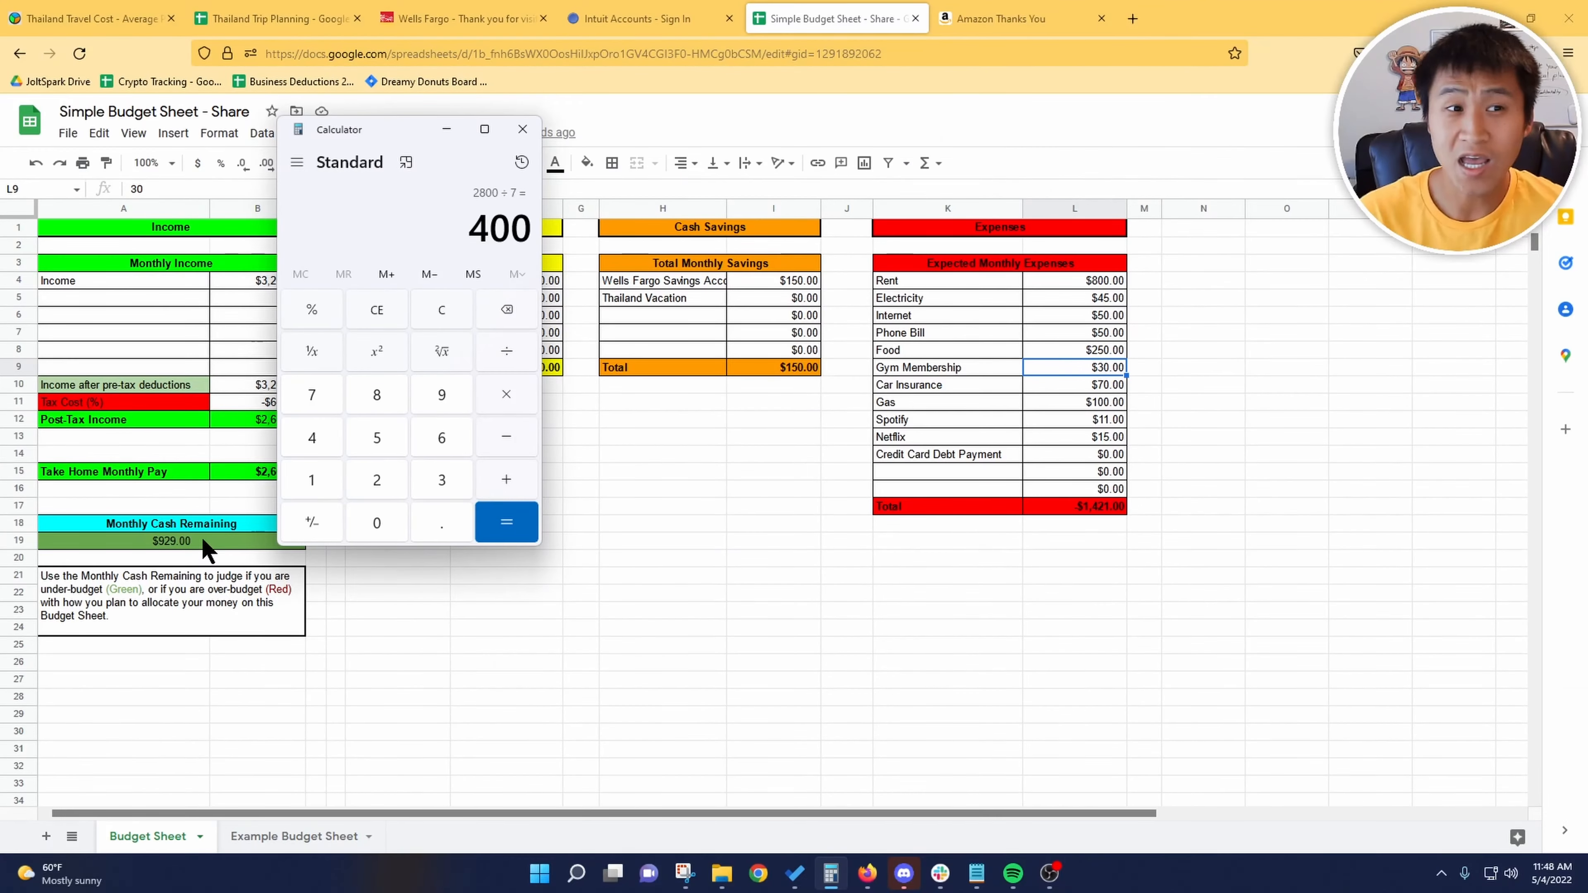
Step: Set the monthly savings amount for Thailand Vacation to 400
{"action": "left_click", "coordinate": [814, 298]}
{"action": "type", "text": "400"}
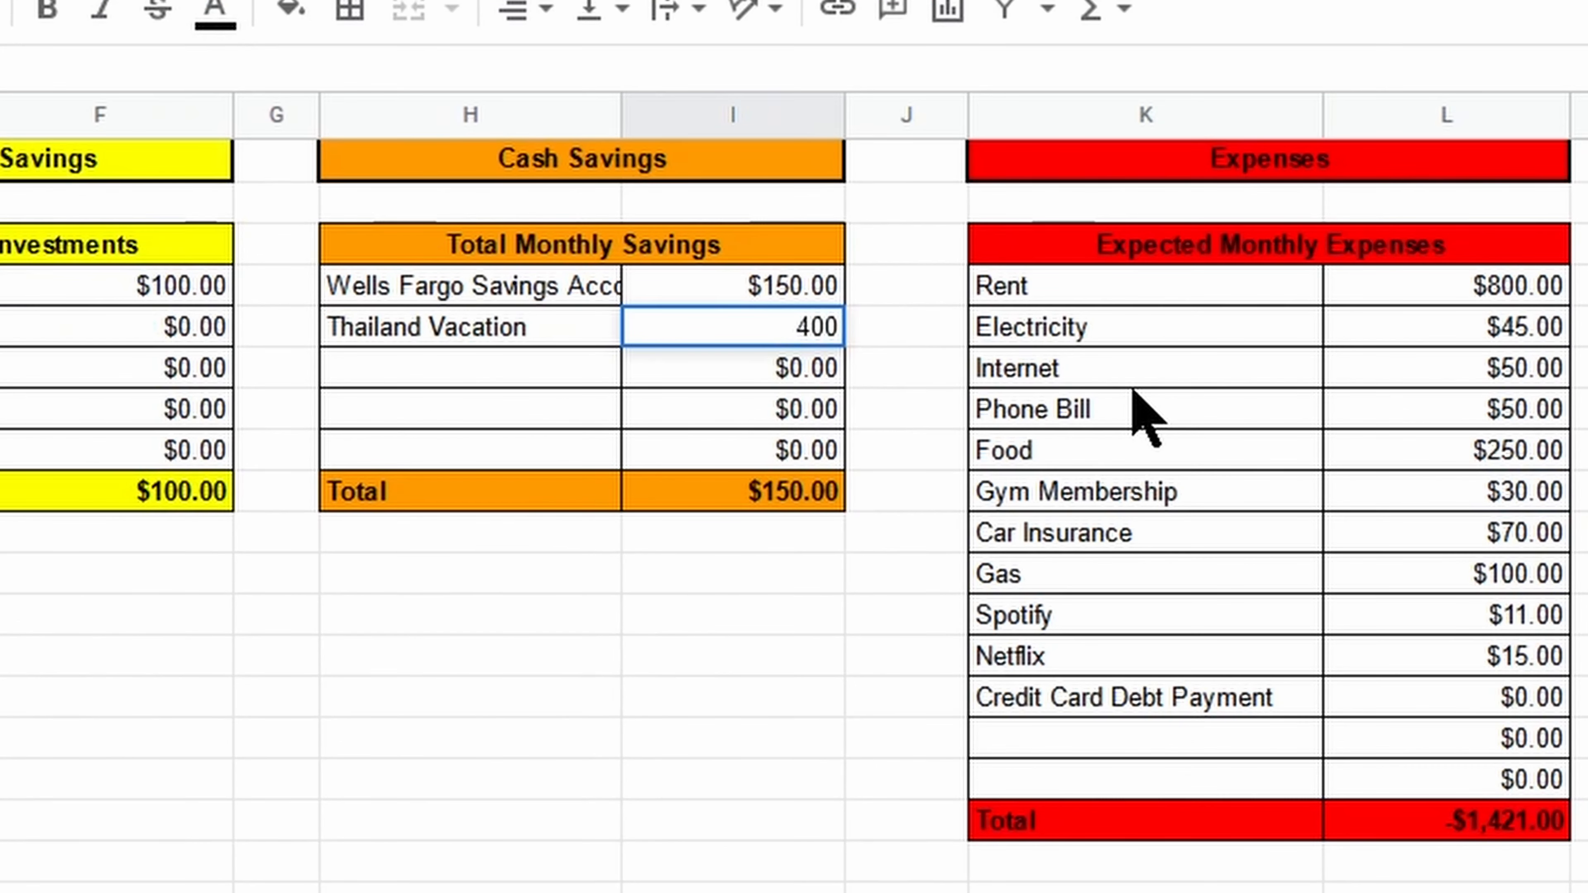
{"action": "key", "text": "Return"}
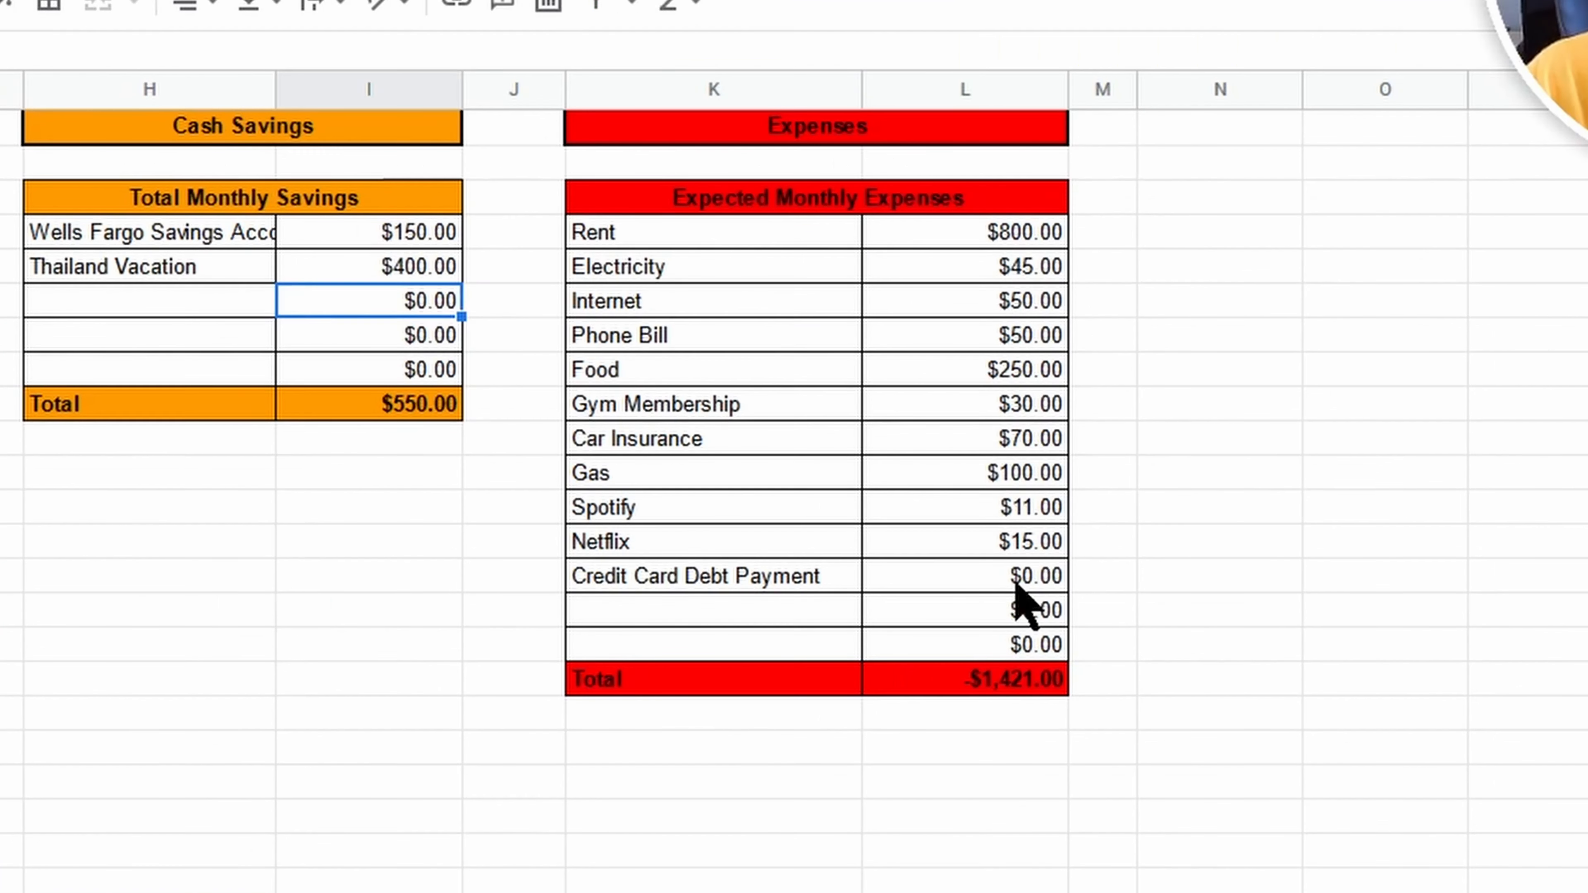
Step: Set the Credit Card Debt Payment expense to 529
{"action": "left_click", "coordinate": [1101, 455]}
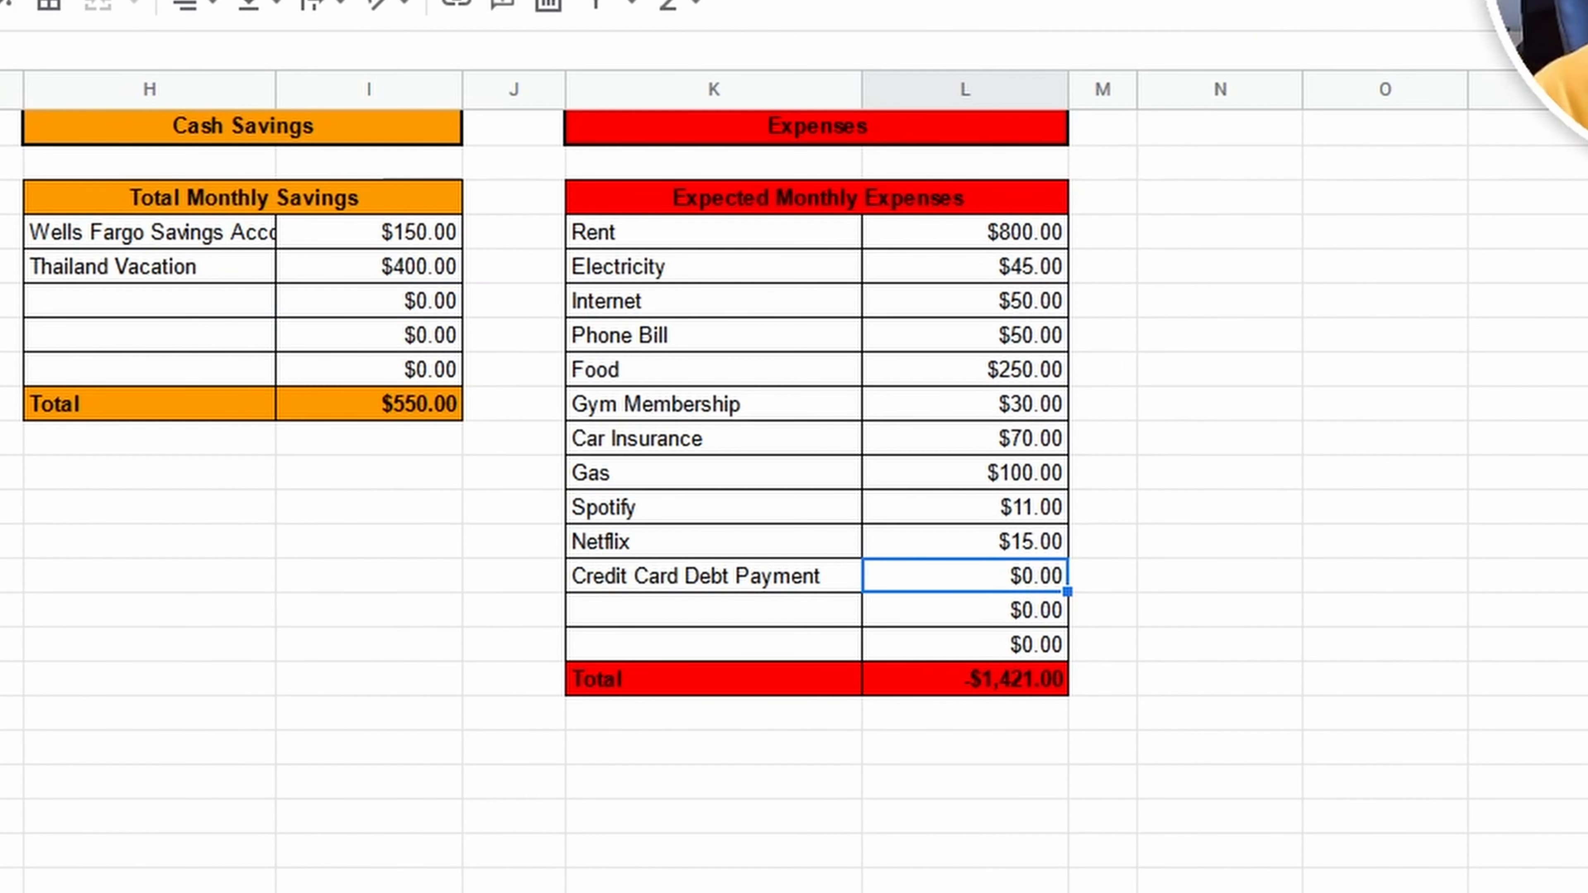
{"action": "type", "text": "529"}
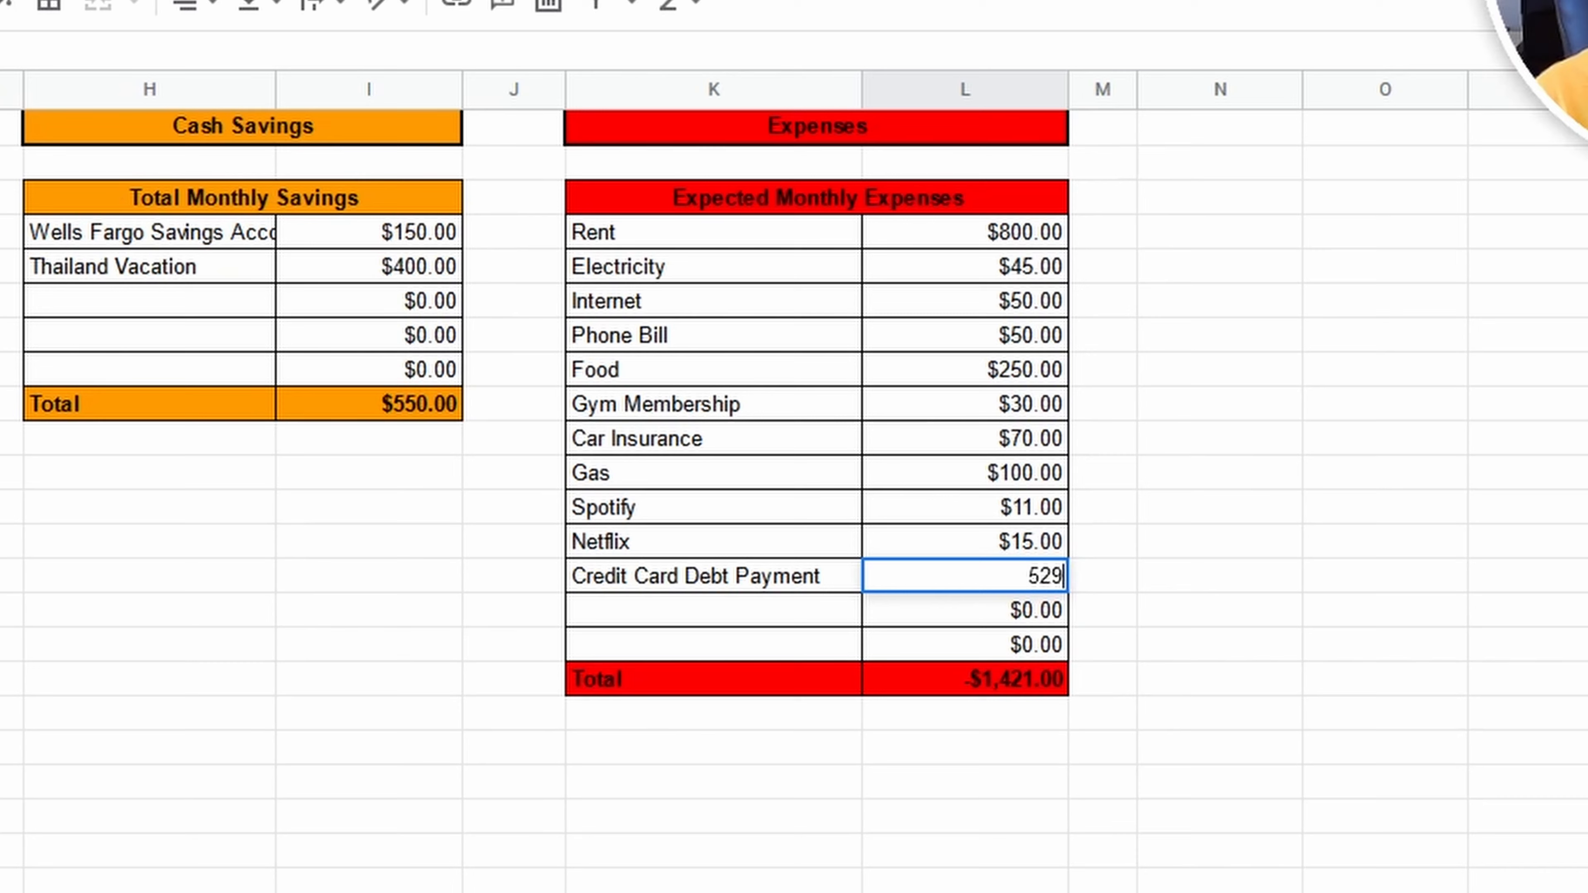
{"action": "key", "text": "Return"}
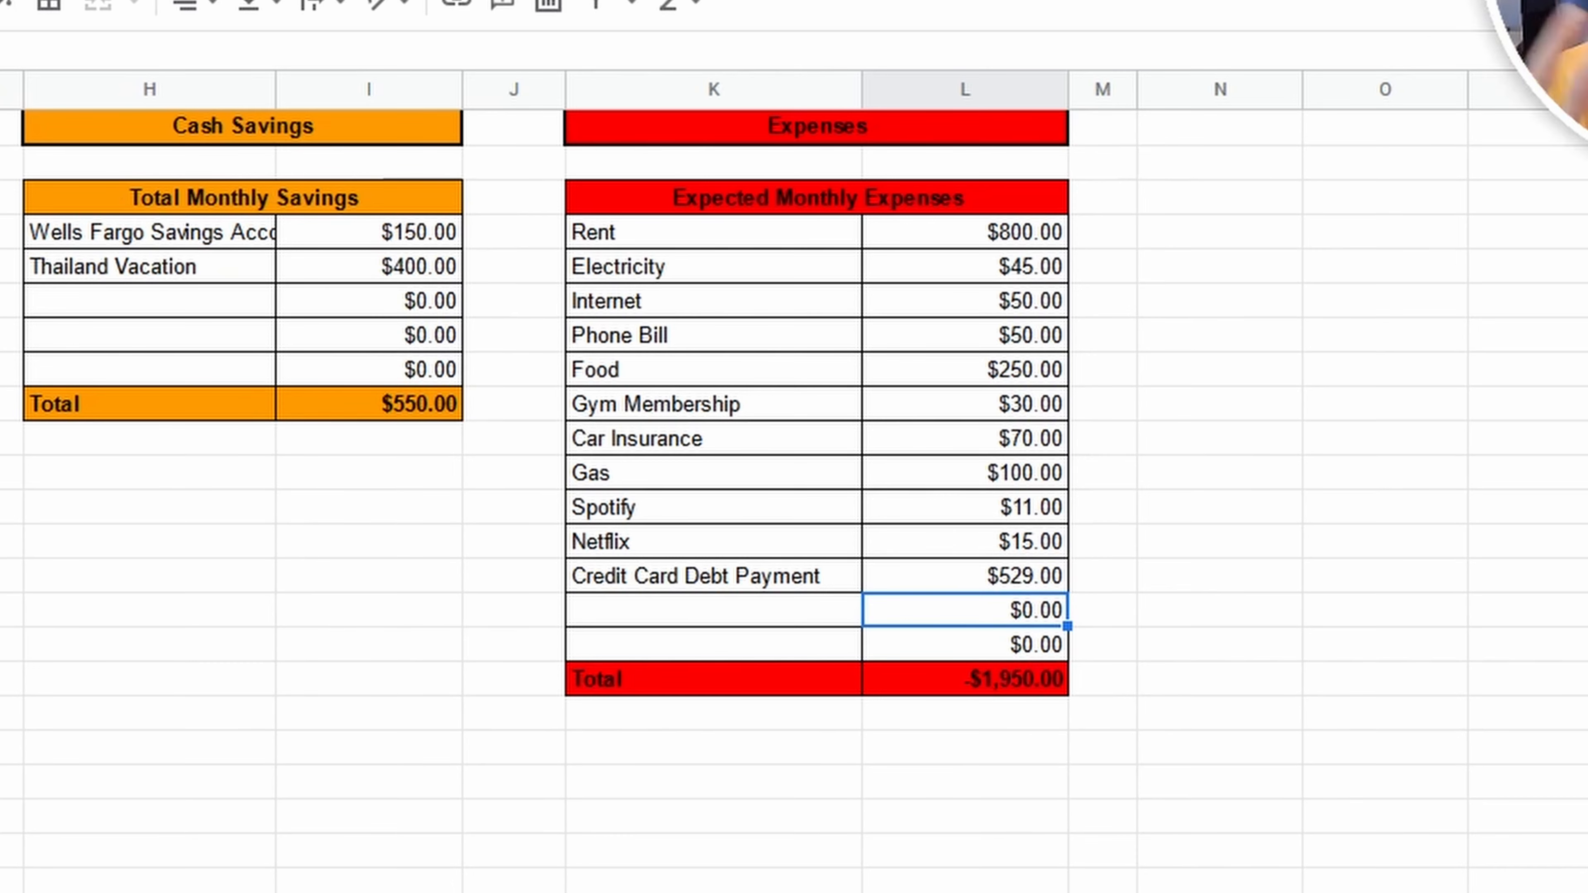